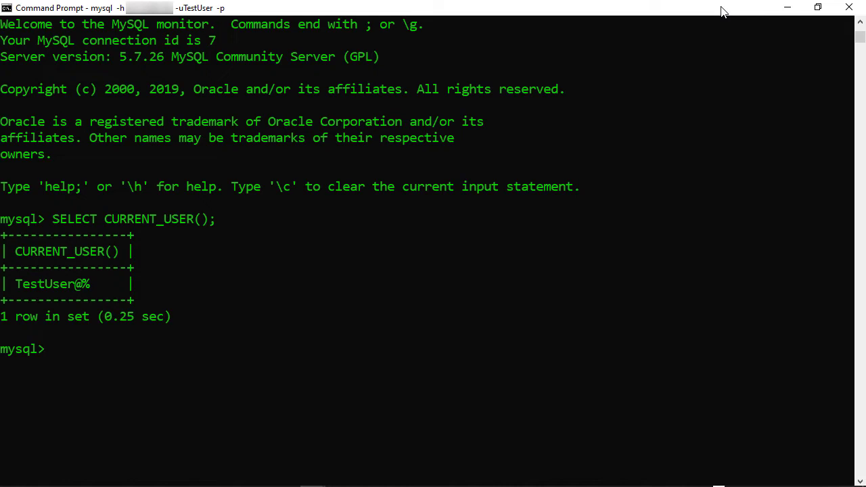
Try to describe the mysql.user table as TestUser and show the grants for TestUser from the admin session
{"action": "type", "text": "DESCRIBE mysql.user;"}
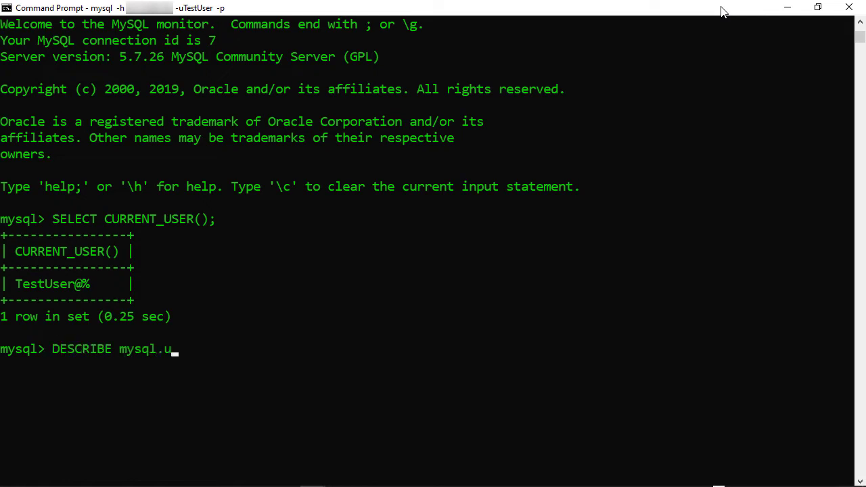
{"action": "key", "text": "Return"}
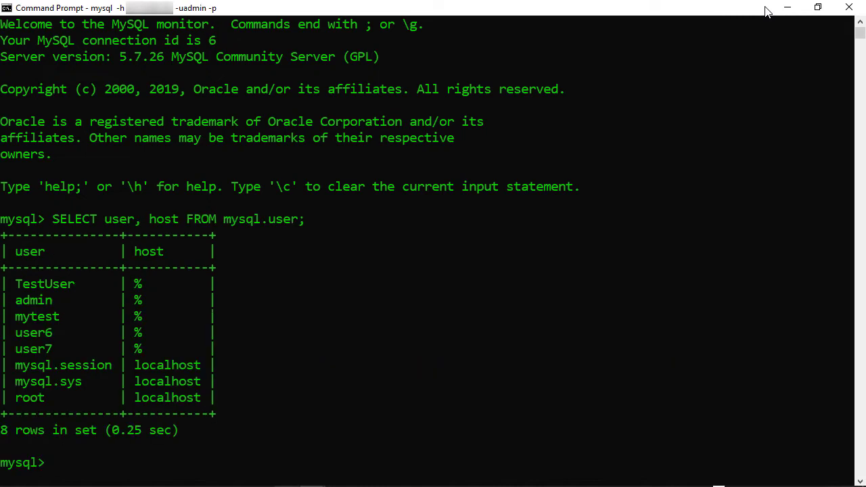
{"action": "type", "text": "SHOW GRANTS FOR Test"}
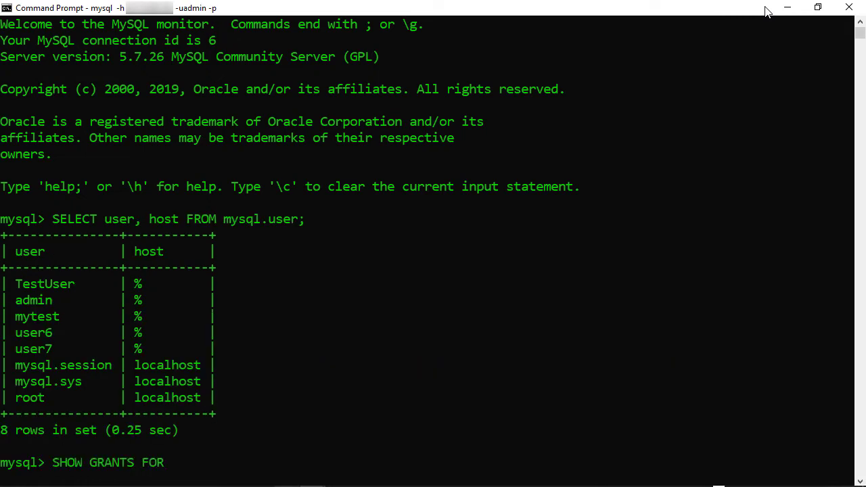
{"action": "type", "text": "User;"}
{"action": "key", "text": "Return"}
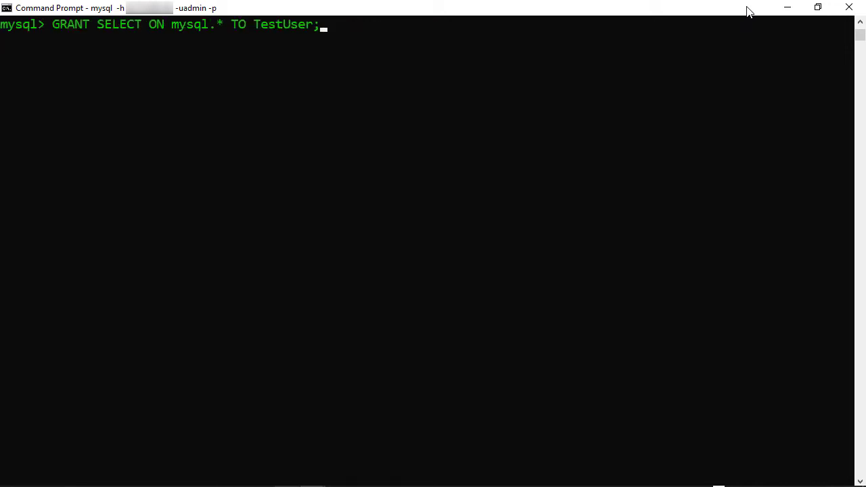
Grant TestUser SELECT on mysql.* from the admin session and describe mysql.user again as TestUser
{"action": "key", "text": "Return"}
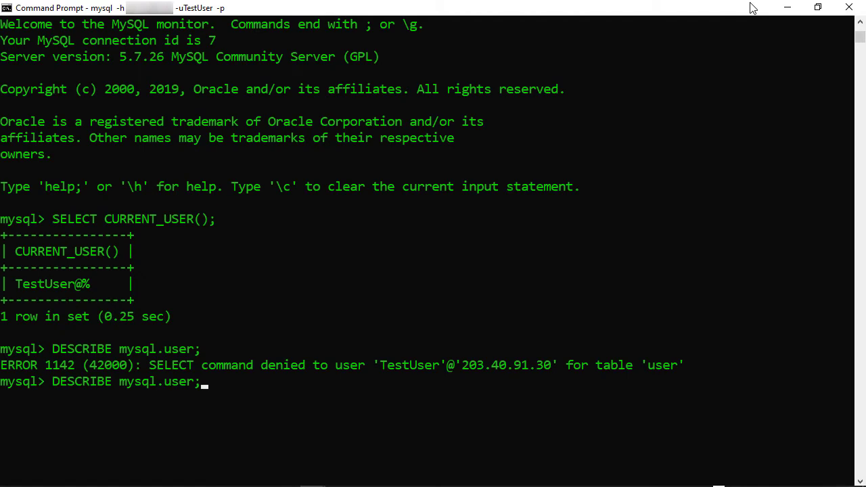
{"action": "key", "text": "Return"}
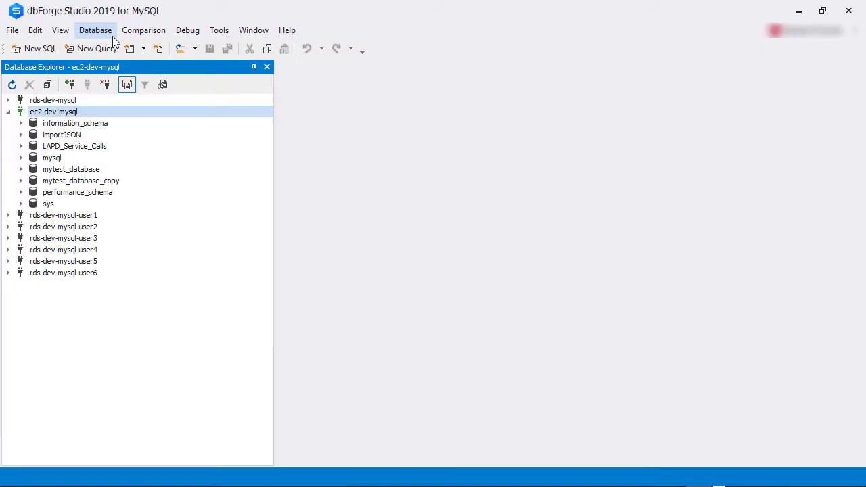
In dbForge Studio for MySQL, open the Security Manager for ec2-dev-mysql and expand the users of the % and localhost hosts
{"action": "left_click", "coordinate": [111, 37]}
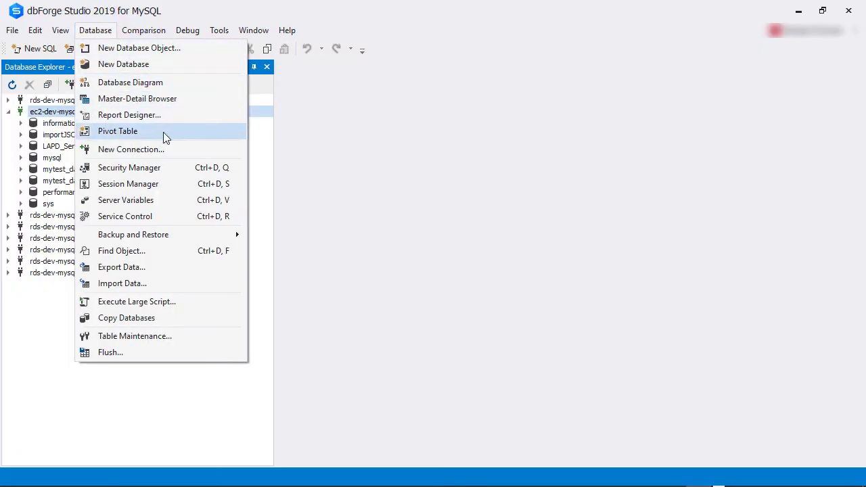
{"action": "left_click", "coordinate": [175, 168]}
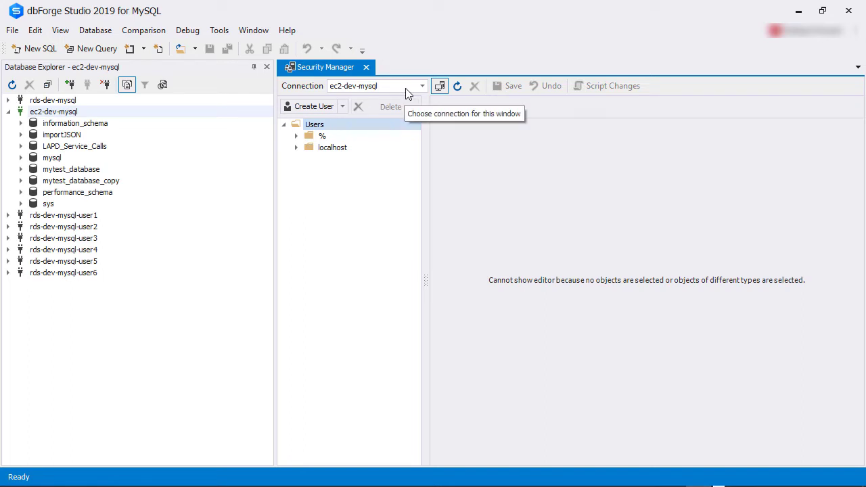
{"action": "left_click", "coordinate": [369, 138]}
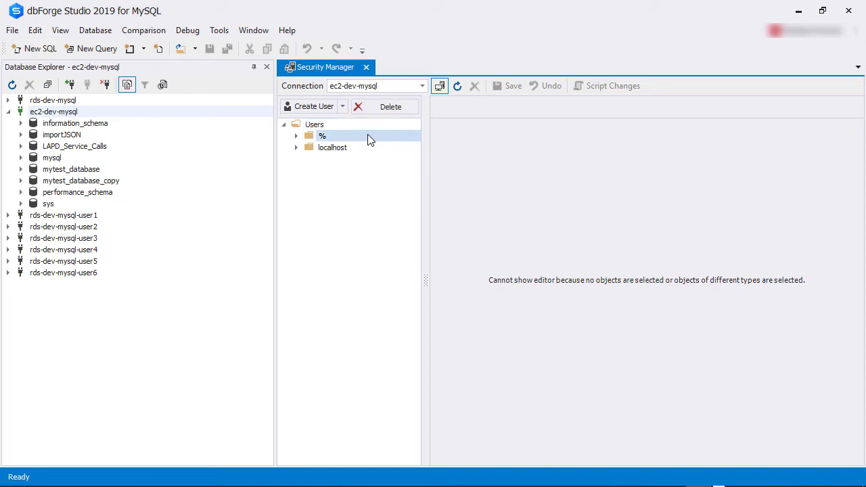
{"action": "left_click", "coordinate": [365, 150]}
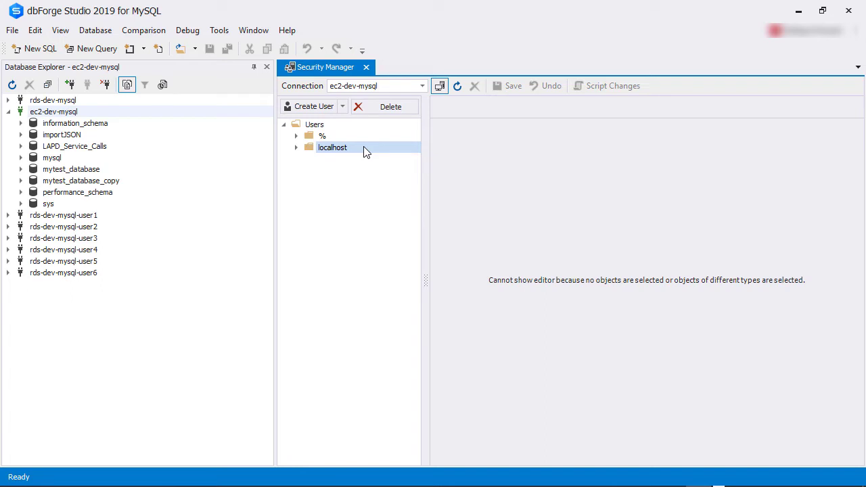
{"action": "left_click", "coordinate": [296, 136]}
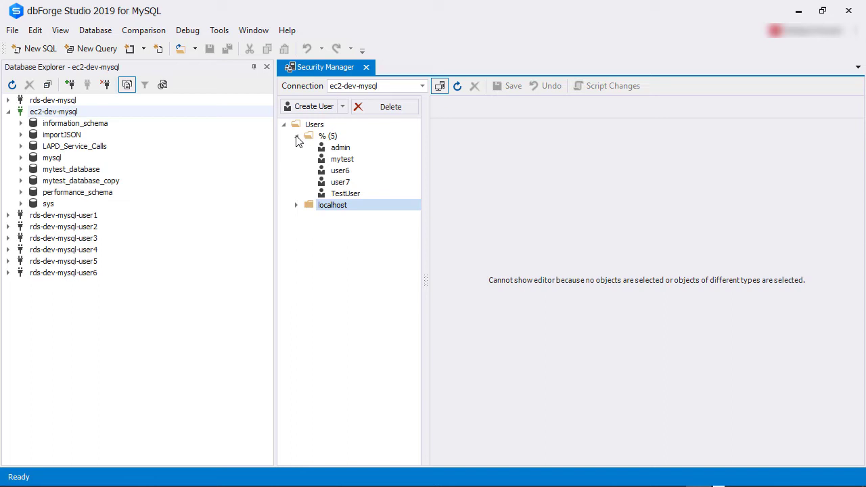
{"action": "left_click", "coordinate": [296, 204]}
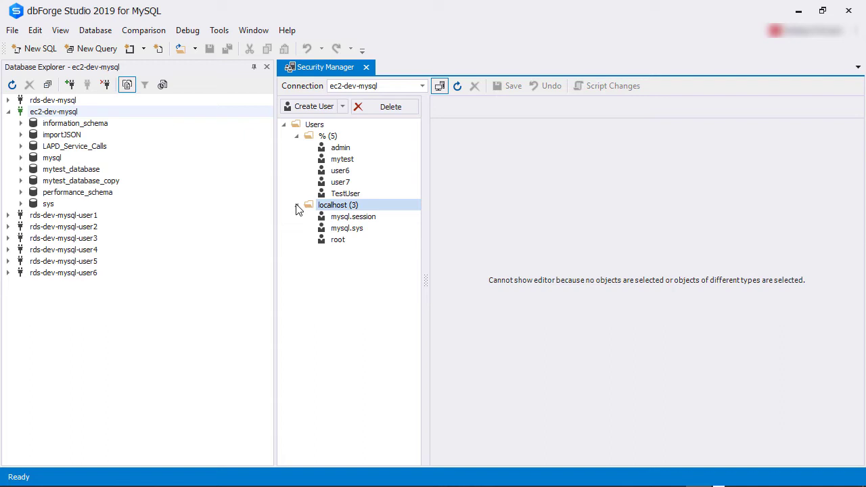
Open the user6 account under the % host and examine its name, host and password settings
{"action": "left_click", "coordinate": [340, 171]}
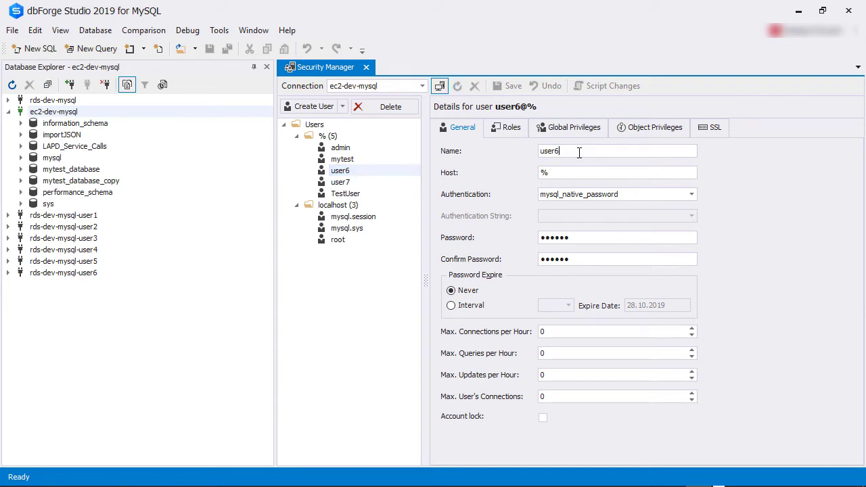
{"action": "left_click", "coordinate": [570, 172]}
{"action": "left_click", "coordinate": [579, 237]}
Examine the predefined roles that can be assigned to user6, from DBA to MonitorAdmin
{"action": "left_click", "coordinate": [508, 129]}
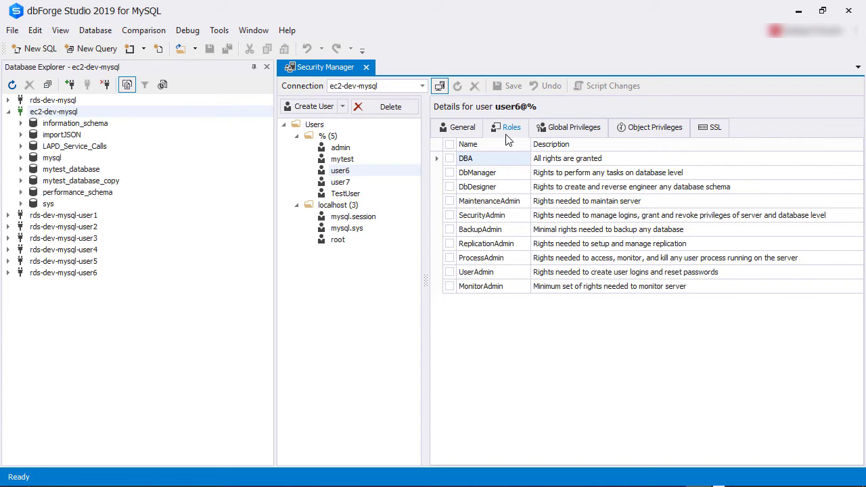
{"action": "left_click", "coordinate": [509, 175]}
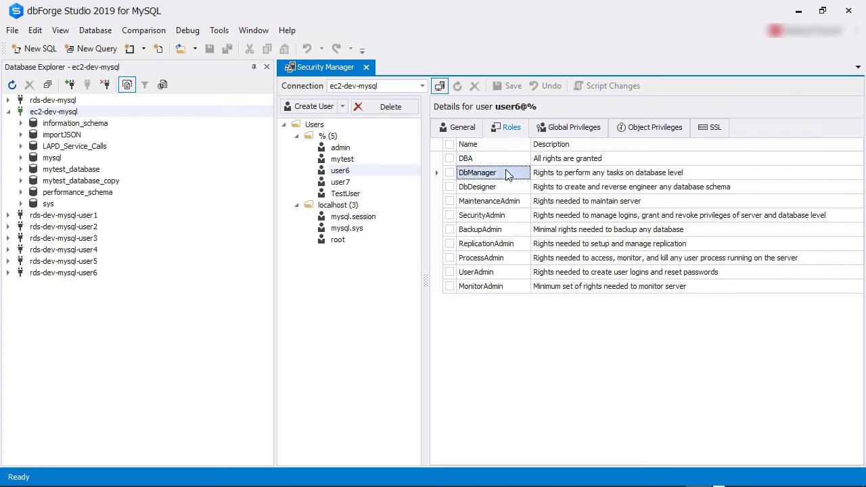
{"action": "left_click", "coordinate": [514, 186]}
{"action": "left_click", "coordinate": [520, 201]}
{"action": "left_click", "coordinate": [521, 215]}
{"action": "left_click", "coordinate": [518, 229]}
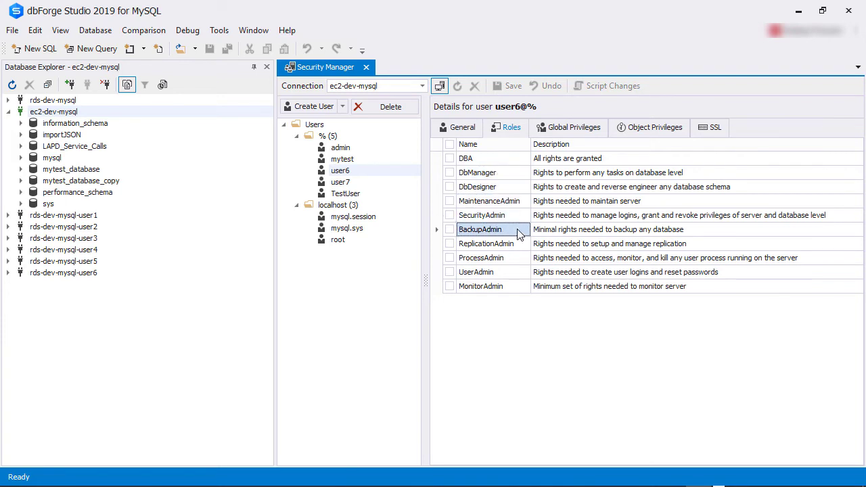
{"action": "left_click", "coordinate": [519, 243]}
{"action": "left_click", "coordinate": [518, 258]}
{"action": "left_click", "coordinate": [518, 272]}
{"action": "left_click", "coordinate": [516, 286]}
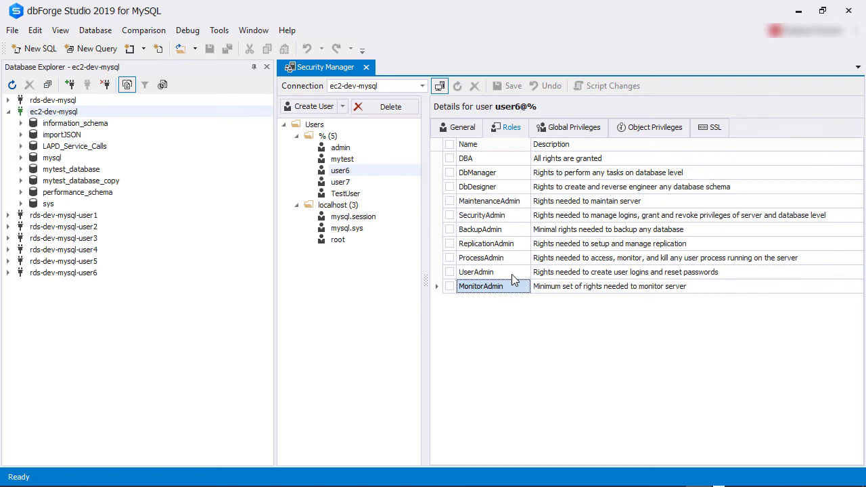
Grant user6 the global Select privilege and generate a script of the change
{"action": "left_click", "coordinate": [563, 134]}
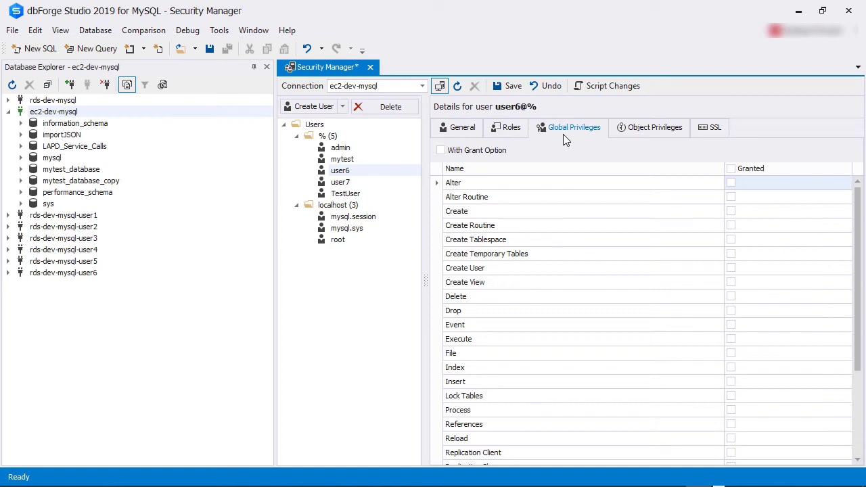
{"action": "scroll", "coordinate": [677, 325], "scroll_direction": "down", "scroll_amount": 3}
{"action": "left_click", "coordinate": [708, 369]}
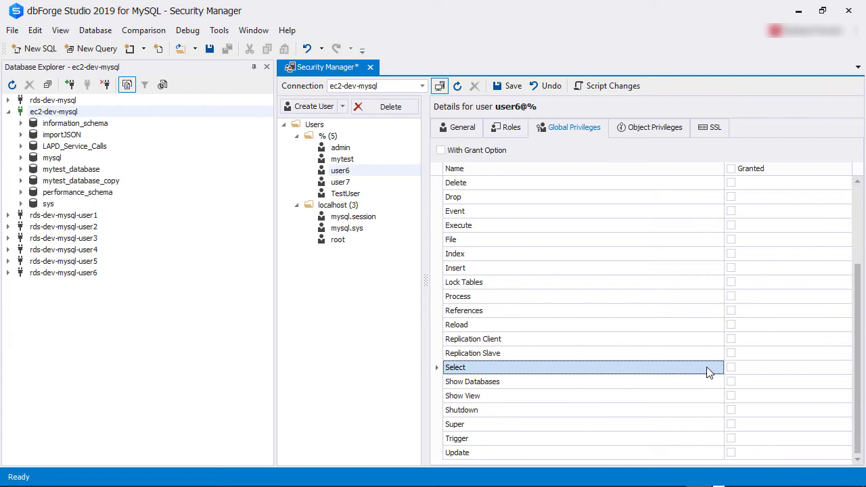
{"action": "left_click", "coordinate": [730, 367]}
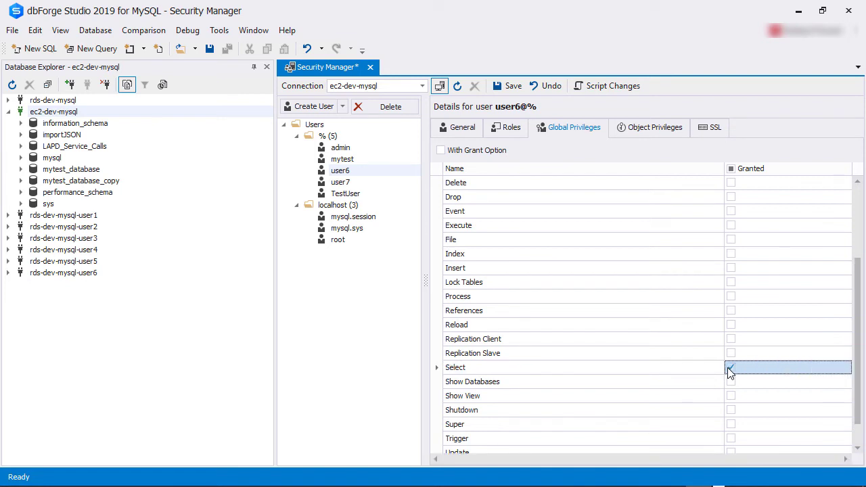
{"action": "left_click", "coordinate": [621, 91]}
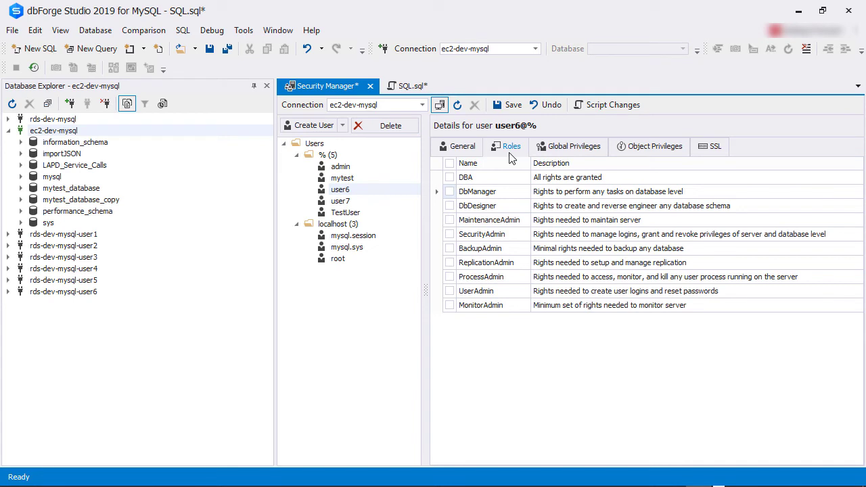
Assign the BackupAdmin role to user6, script the changes and review the user's global privileges
{"action": "left_click", "coordinate": [520, 252]}
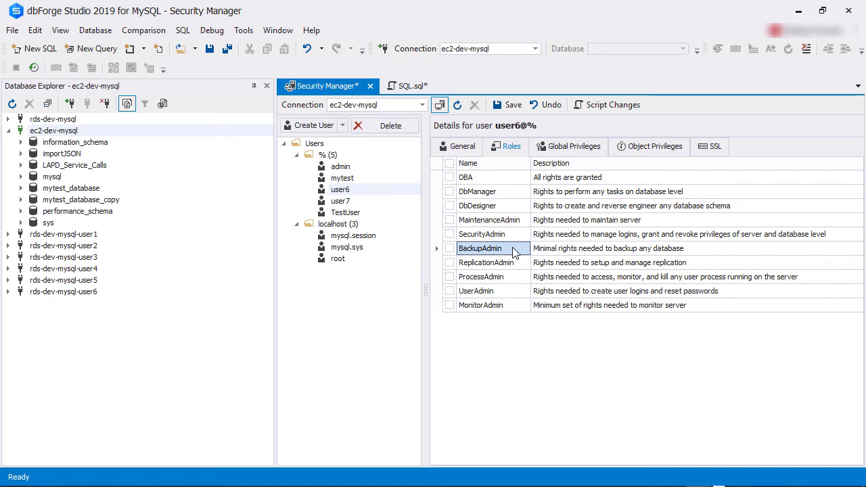
{"action": "left_click", "coordinate": [450, 249]}
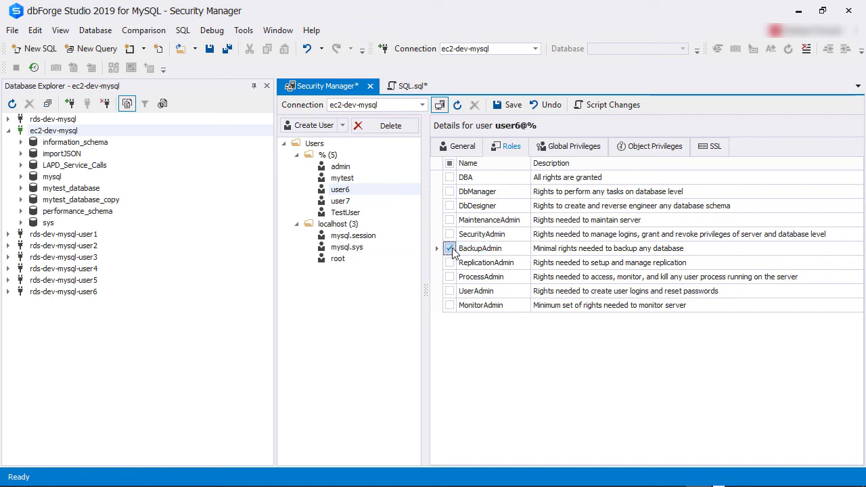
{"action": "left_click", "coordinate": [597, 106]}
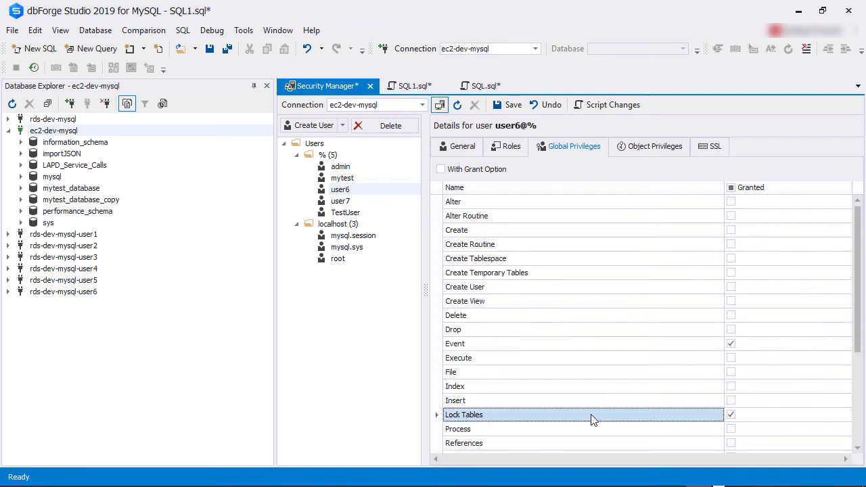
{"action": "scroll", "coordinate": [590, 420], "scroll_direction": "down", "scroll_amount": 3}
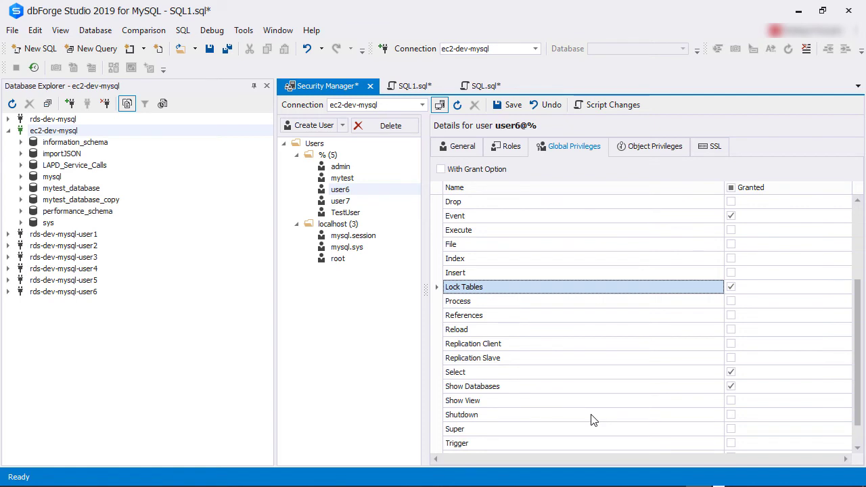
Grant user6 the Select object privilege on the Customers table of mytest_database and script the changes
{"action": "left_click", "coordinate": [651, 150]}
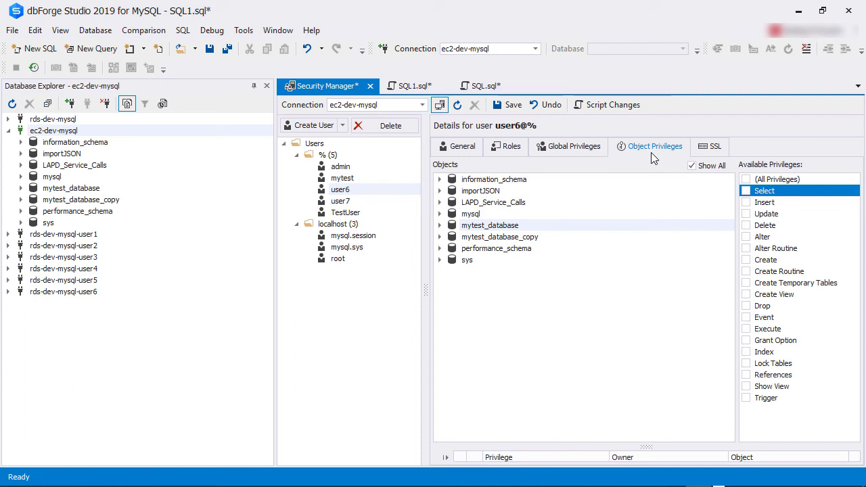
{"action": "left_click", "coordinate": [439, 225]}
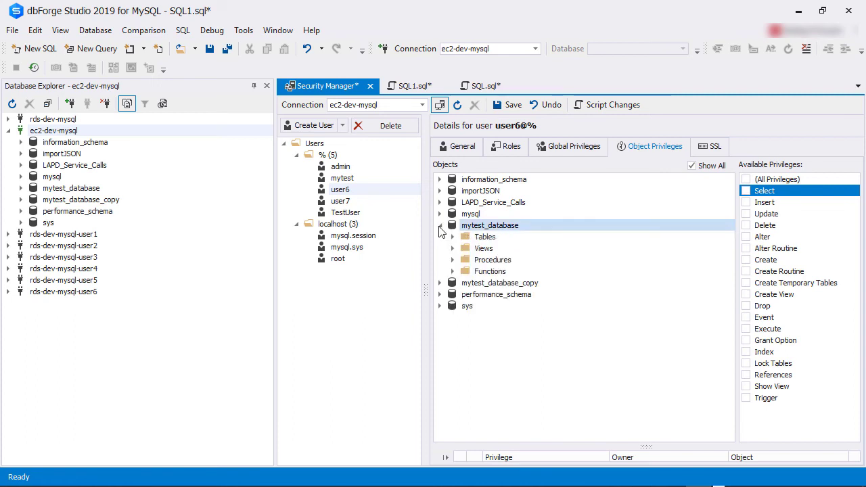
{"action": "left_click", "coordinate": [453, 237]}
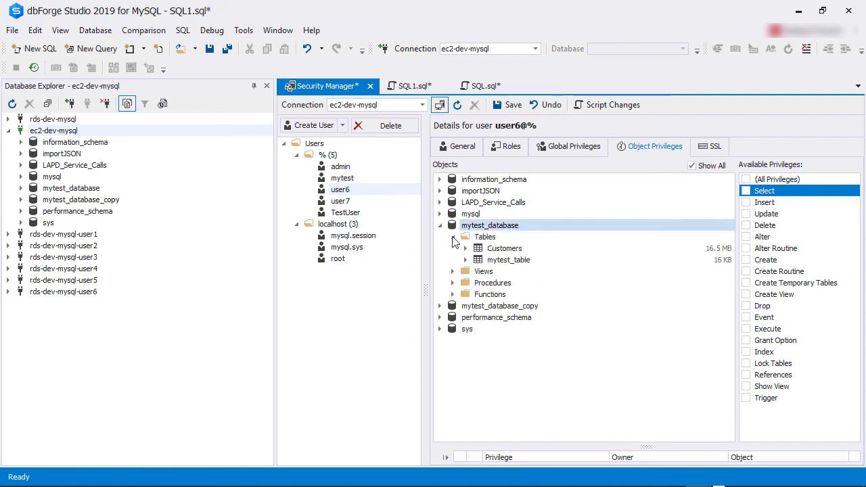
{"action": "left_click", "coordinate": [497, 249]}
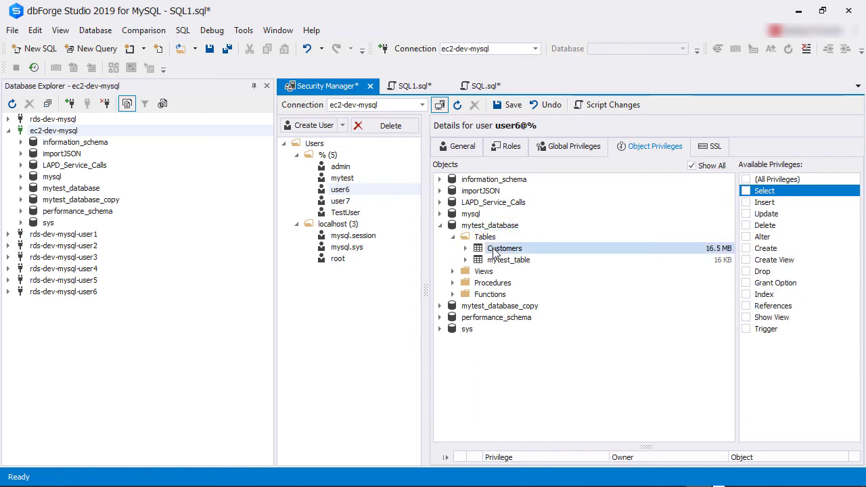
{"action": "left_click", "coordinate": [745, 191]}
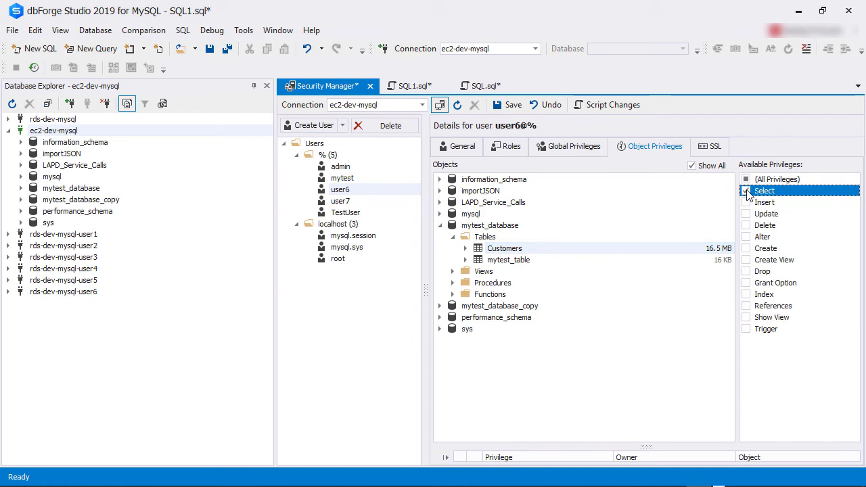
{"action": "left_click", "coordinate": [612, 105]}
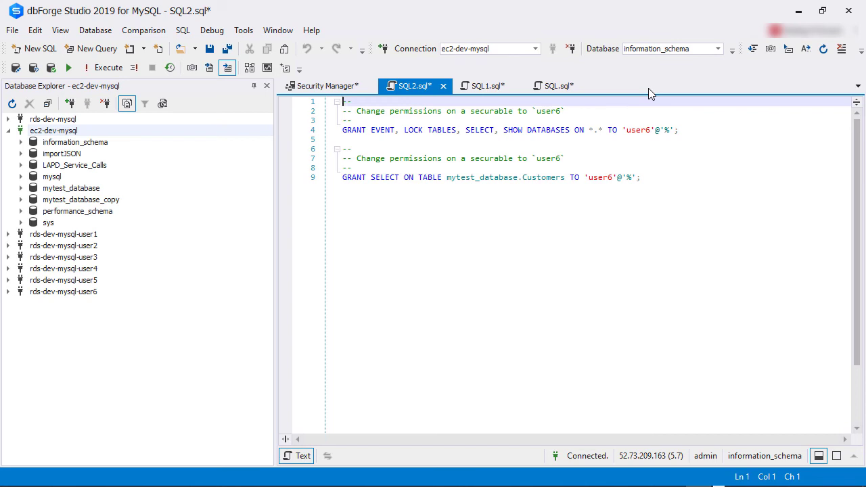
Return to the Security Manager and examine the SSL authentication options for user6
{"action": "key", "text": "ctrl+Tab"}
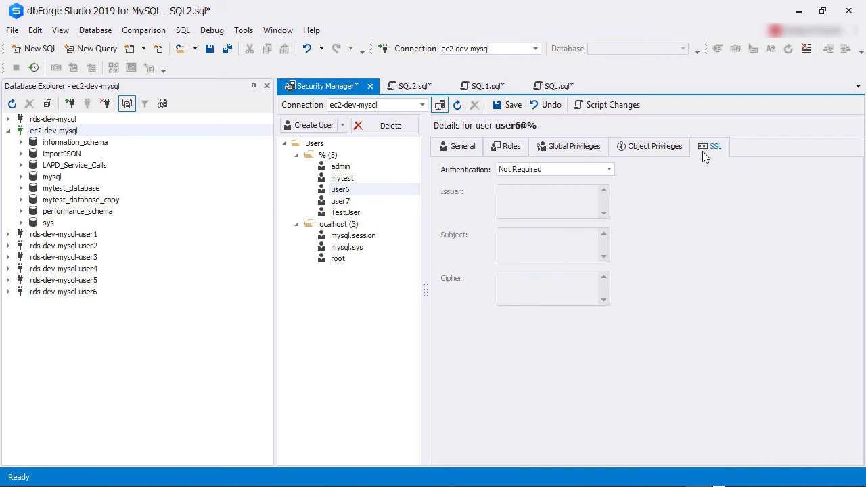
{"action": "left_click", "coordinate": [609, 170]}
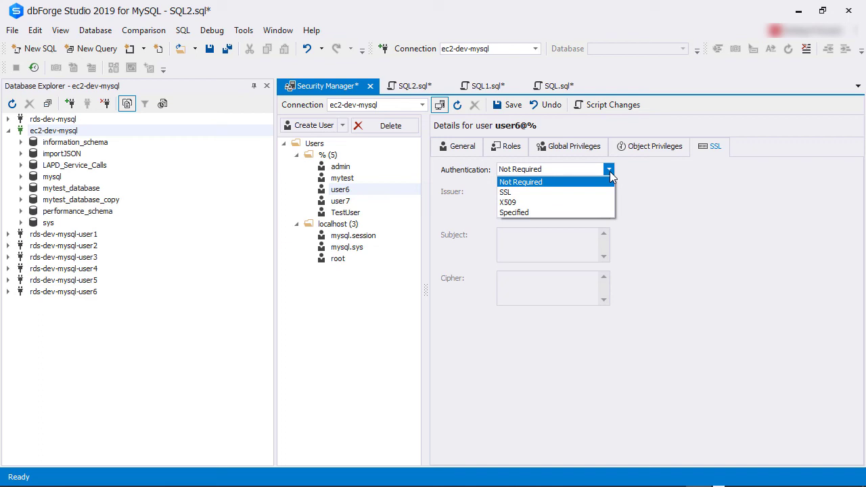
{"action": "left_click", "coordinate": [609, 173]}
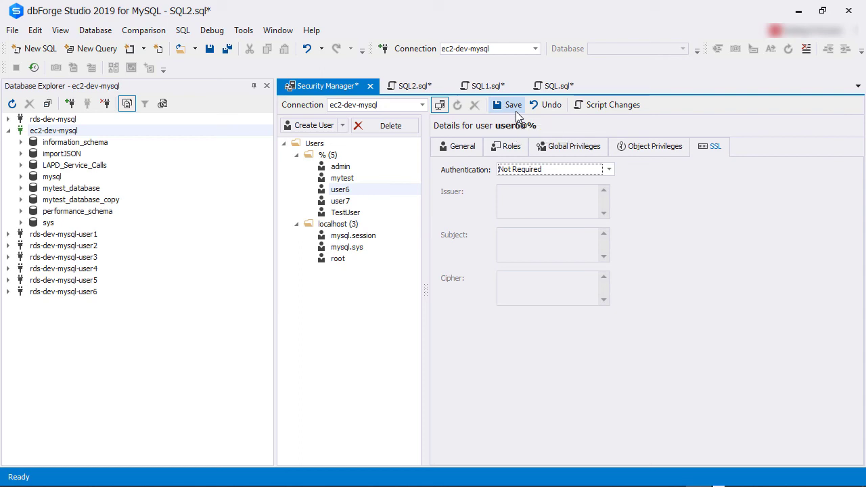
Open the root user under localhost without saving the user6 changes and examine its roles, global privileges and object privileges
{"action": "left_click", "coordinate": [348, 264]}
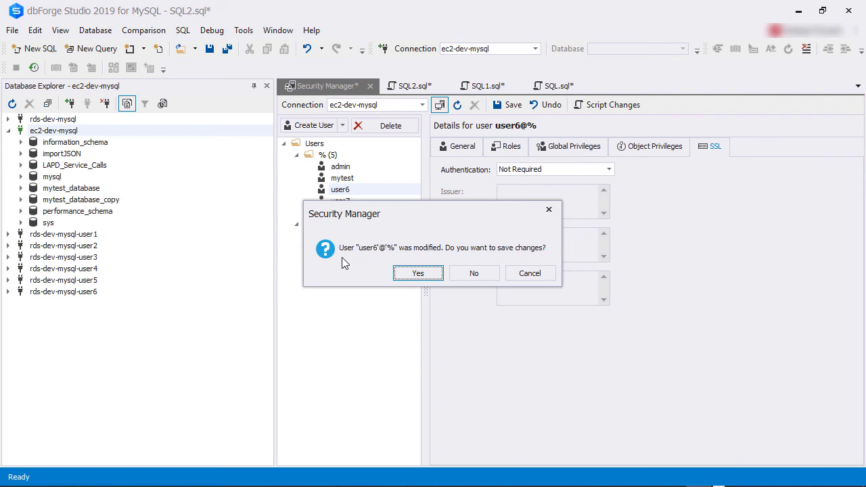
{"action": "left_click", "coordinate": [474, 272]}
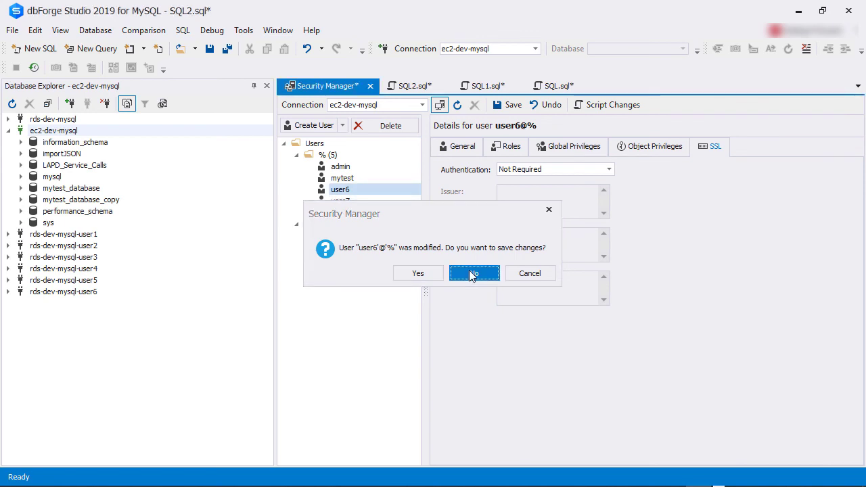
{"action": "left_click", "coordinate": [493, 151]}
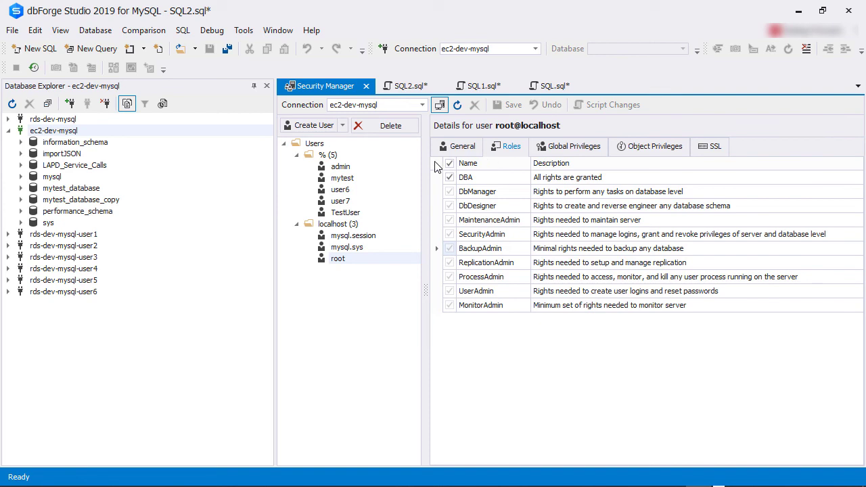
{"action": "left_click", "coordinate": [551, 147]}
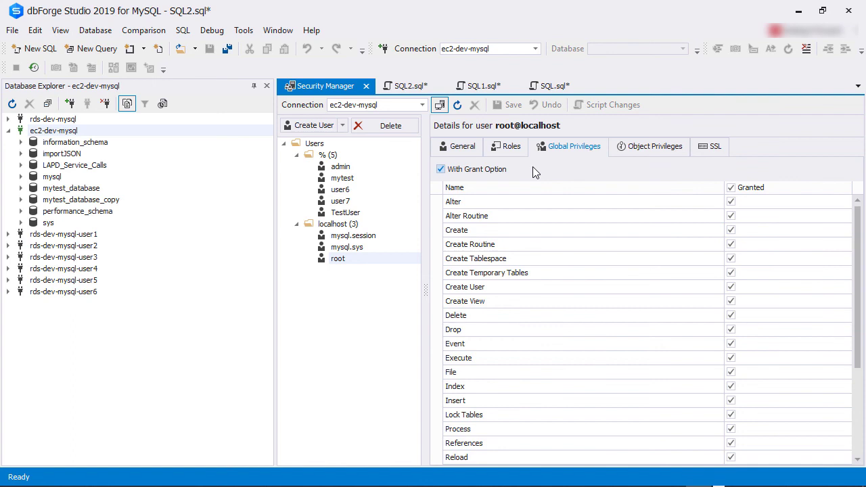
{"action": "left_click", "coordinate": [648, 147]}
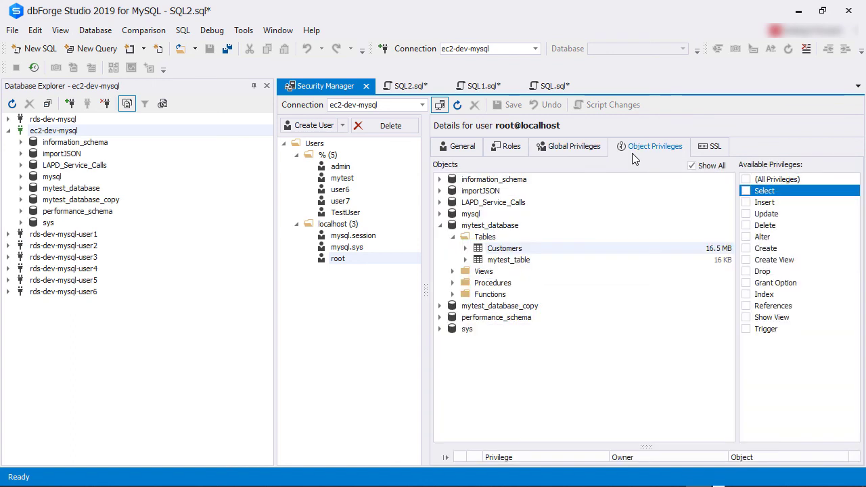